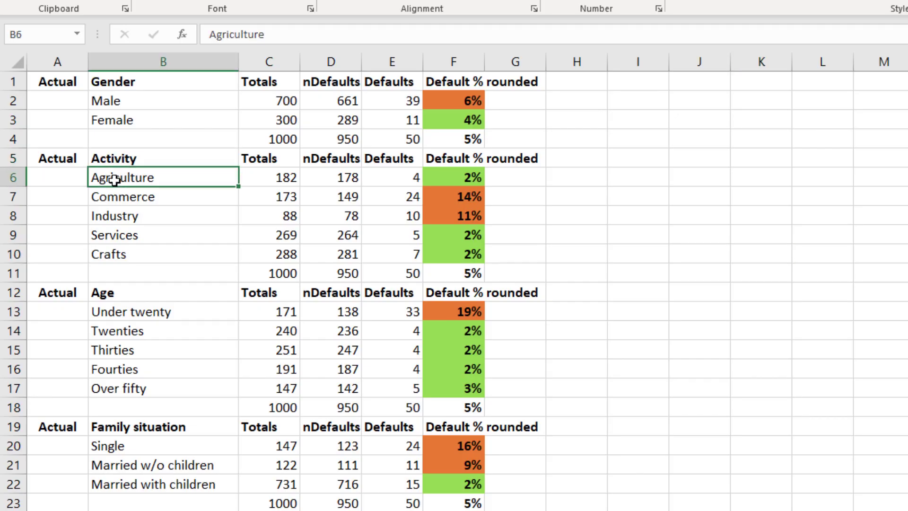
Highlight the five activity categories, Agriculture to Crafts, and then the Age groups.
click(114, 198)
click(113, 216)
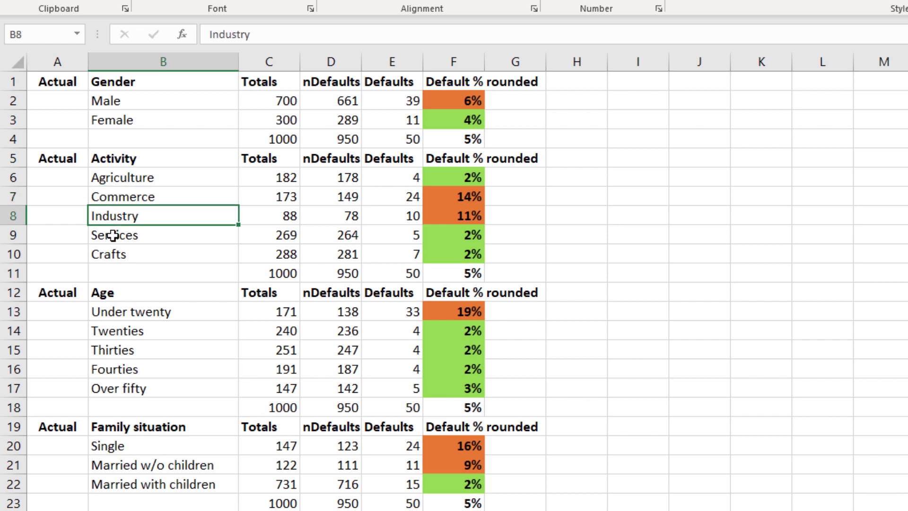
click(112, 236)
drag(125, 177, 121, 256)
click(392, 510)
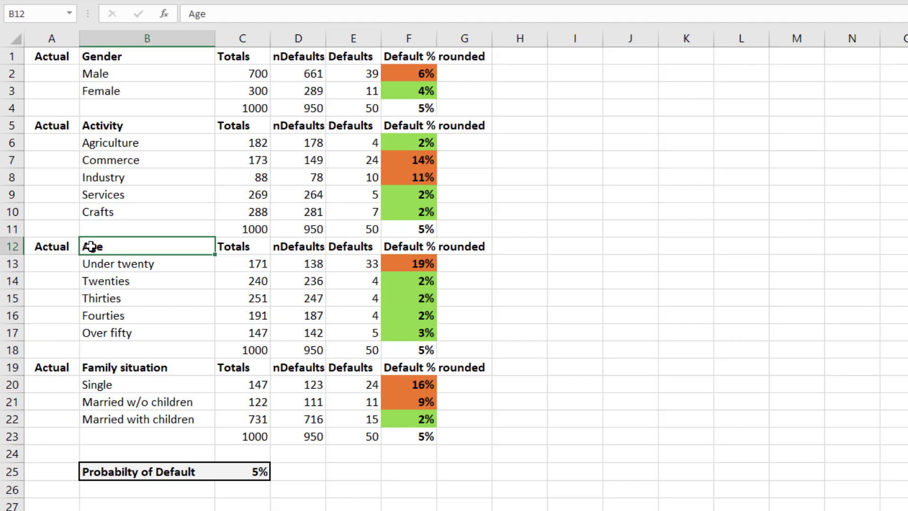
drag(171, 247, 171, 331)
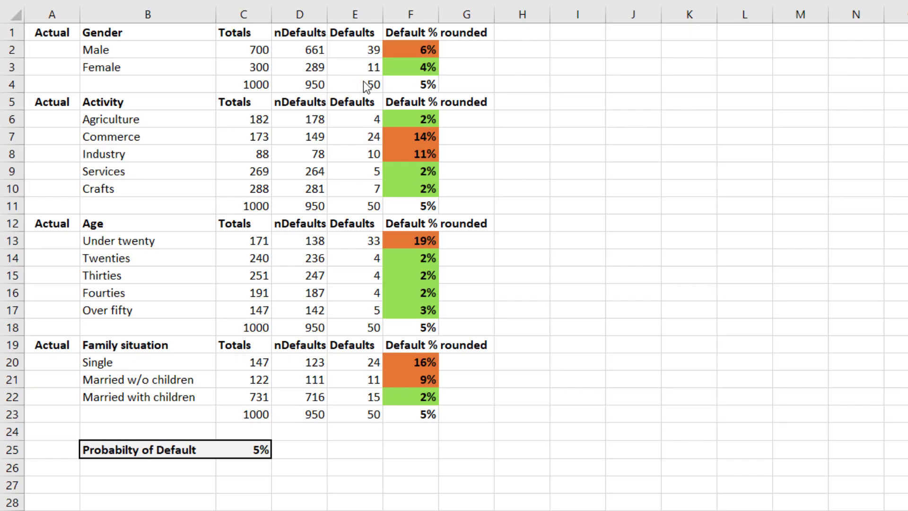
Review the totals of 50 Defaults and 950 nDefaults and the 5% default-rate formula in F4.
click(362, 84)
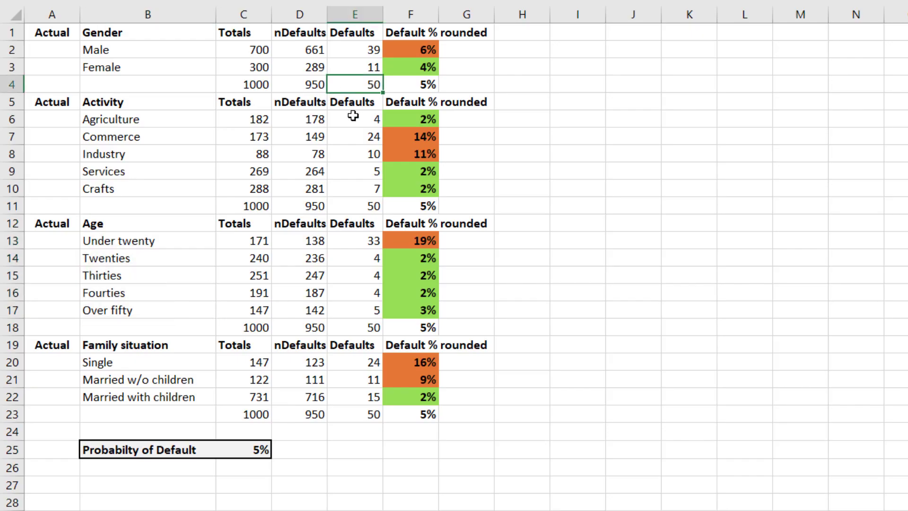
click(301, 84)
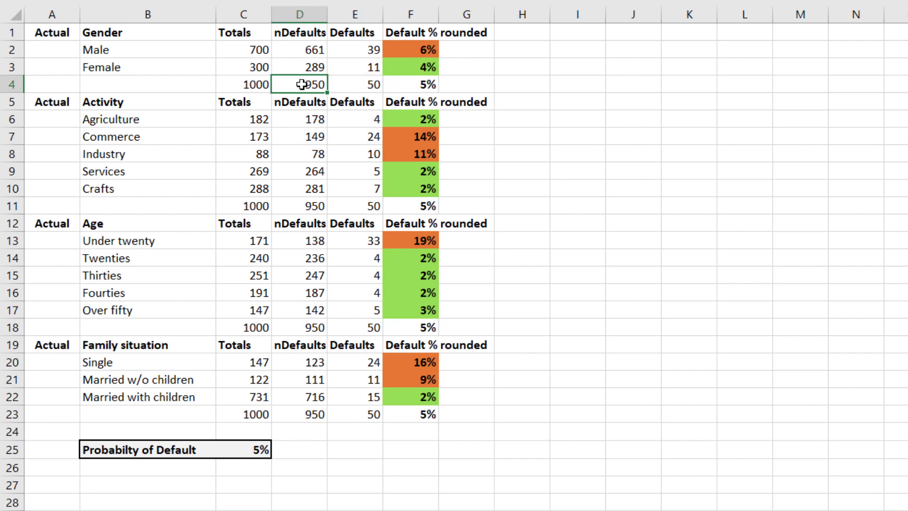
click(407, 88)
double_click(407, 89)
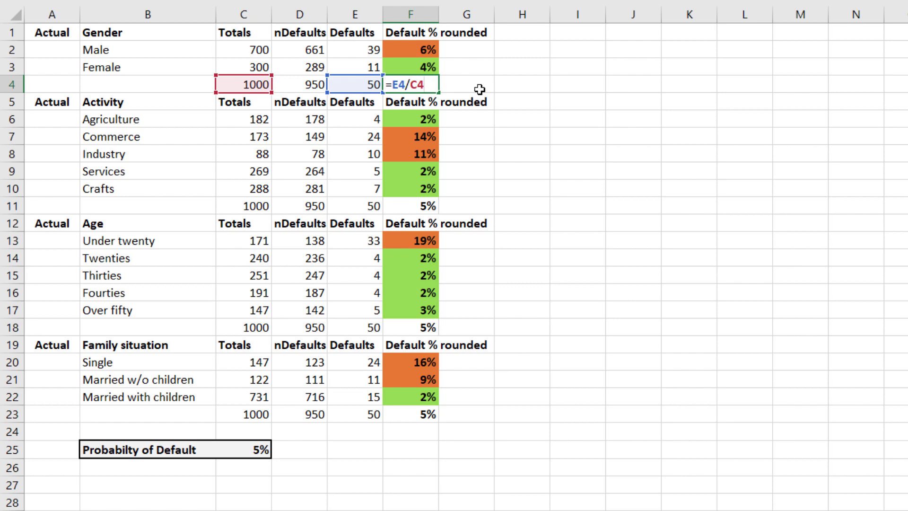
key(Return)
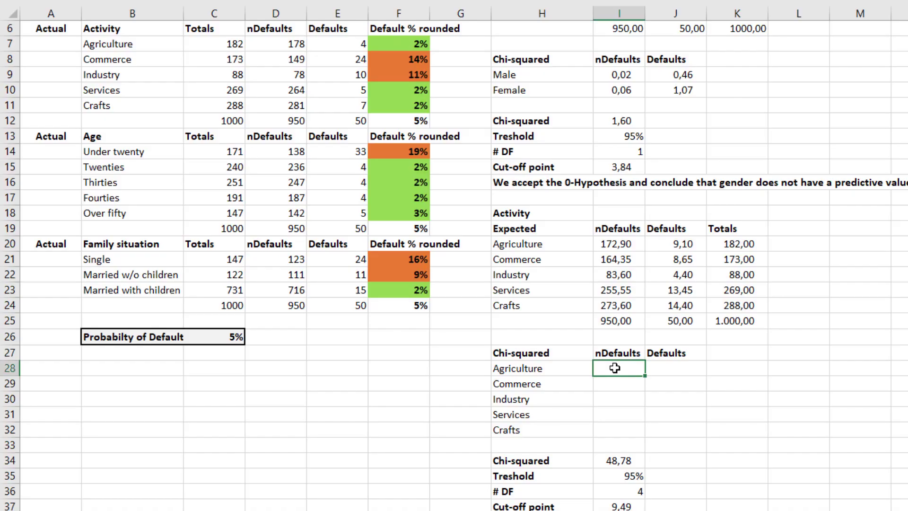
Enter Agriculture's nDefaults contribution =(D7-I20)^2/I20 in I28.
text(=()
click(289, 47)
text(-)
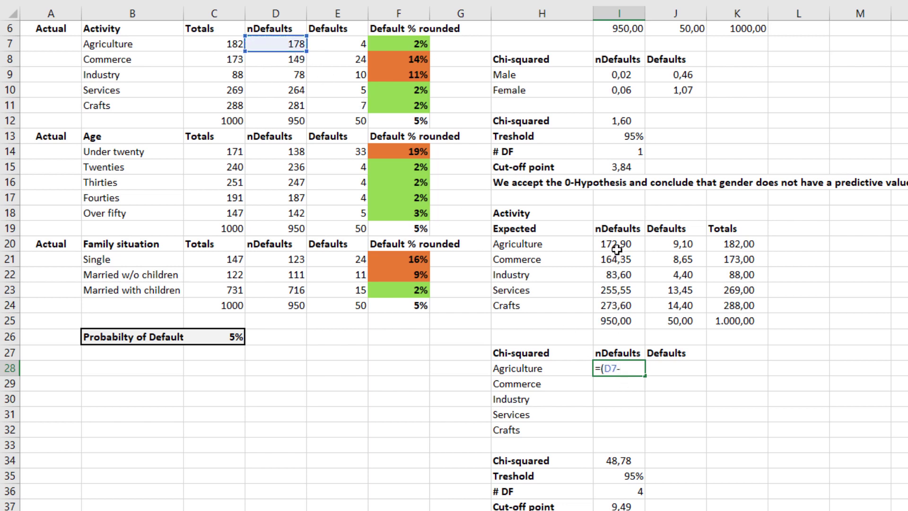
click(618, 244)
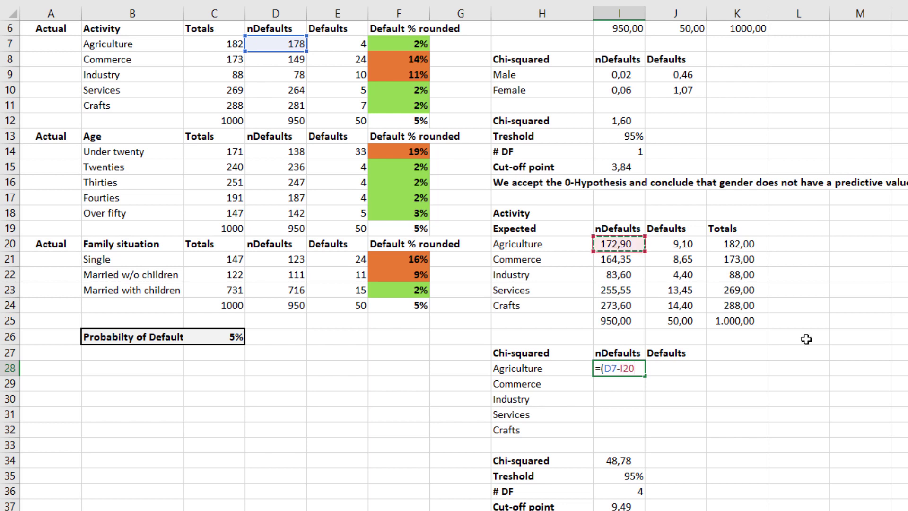
text()^2/)
click(616, 242)
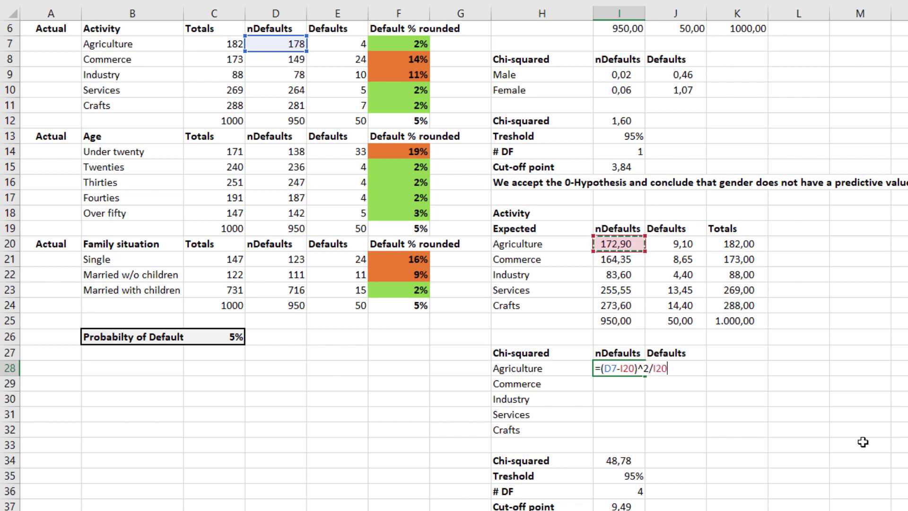
key(Return)
Begin Agriculture's Defaults contribution in J28 as =(E7-J20)^2/.
click(670, 368)
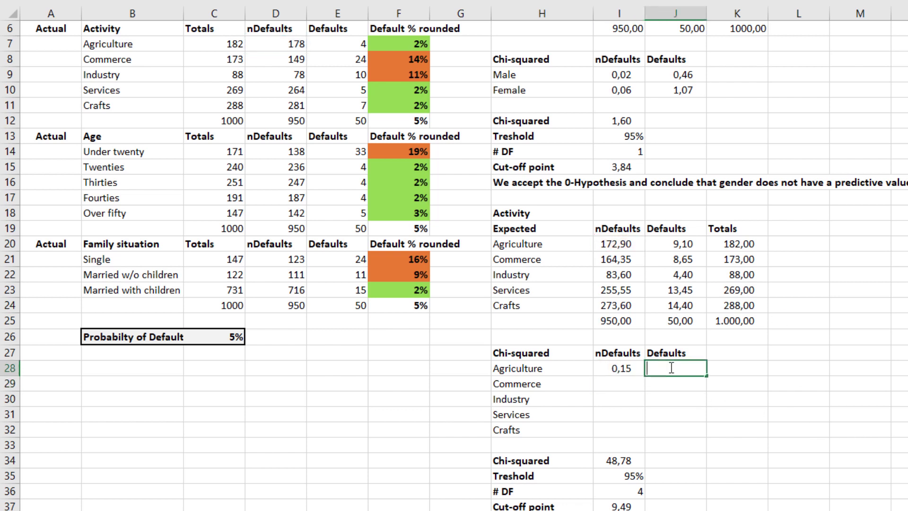
text(=()
click(351, 46)
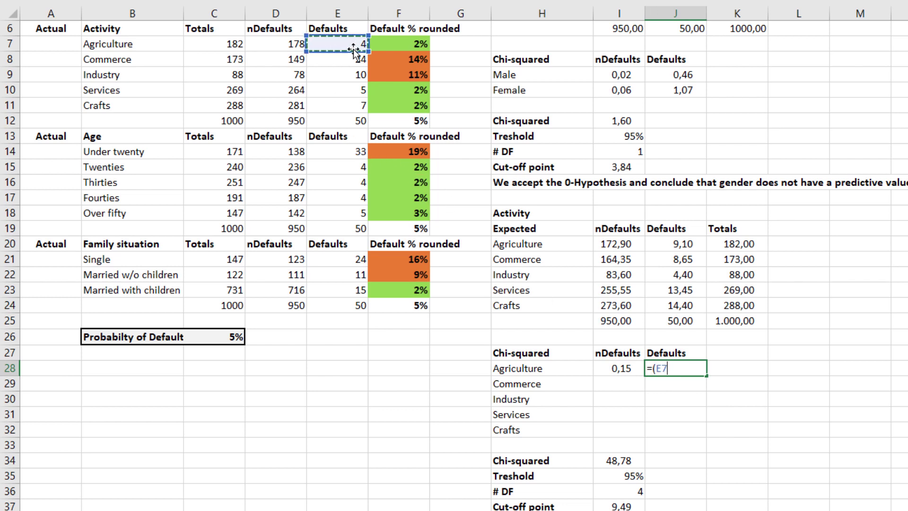
text(-)
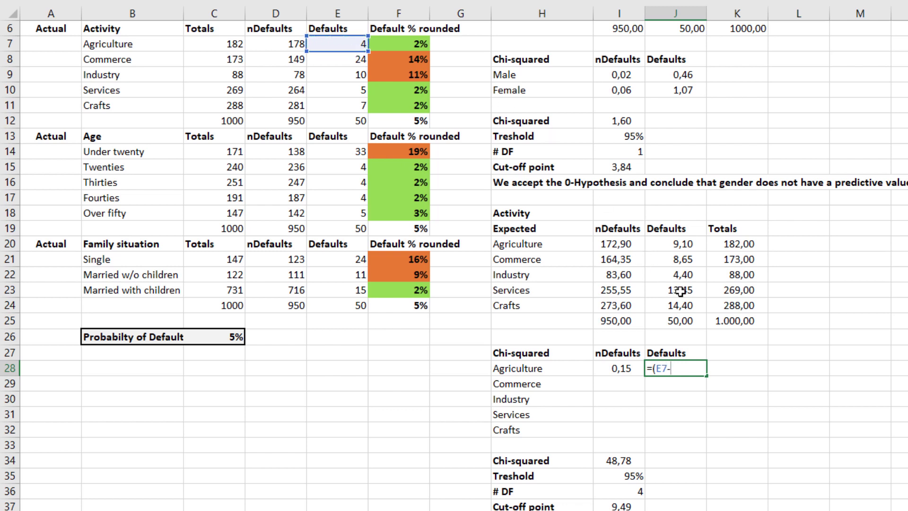
click(693, 245)
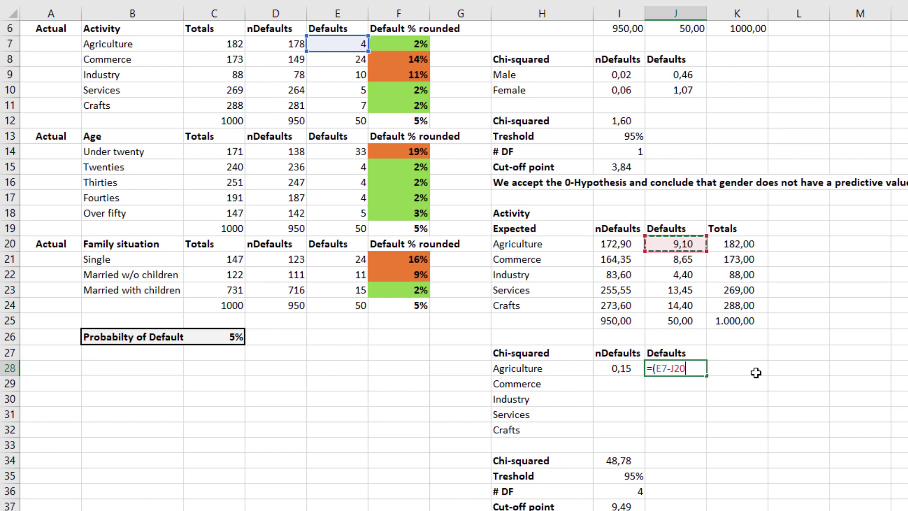
text()^2/)
Finish J28 dividing by J20, then total the contributions with =SUM(I28:J32), giving 48.78.
click(688, 242)
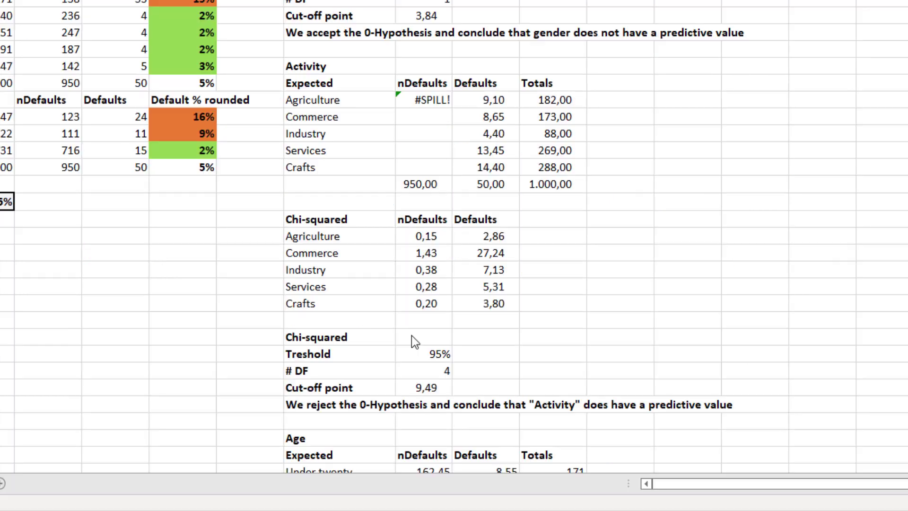
click(413, 336)
text(=SUM()
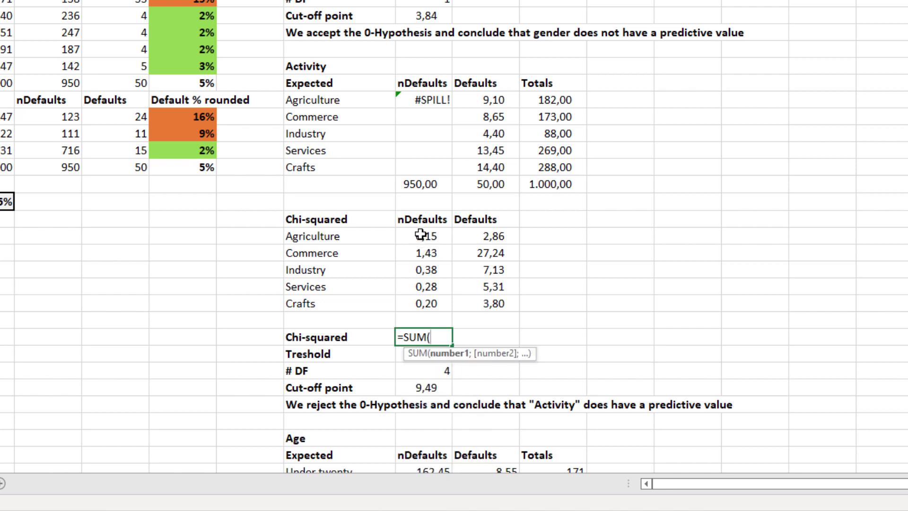
mouse_move(421, 235)
mouse_down()
mouse_move(464, 270)
mouse_move(470, 296)
mouse_move(481, 296)
mouse_up()
key(Return)
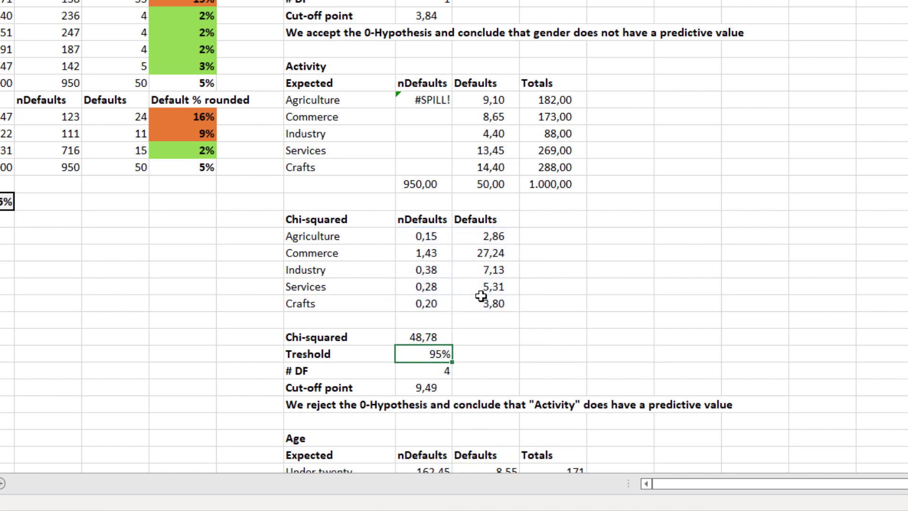
click(429, 337)
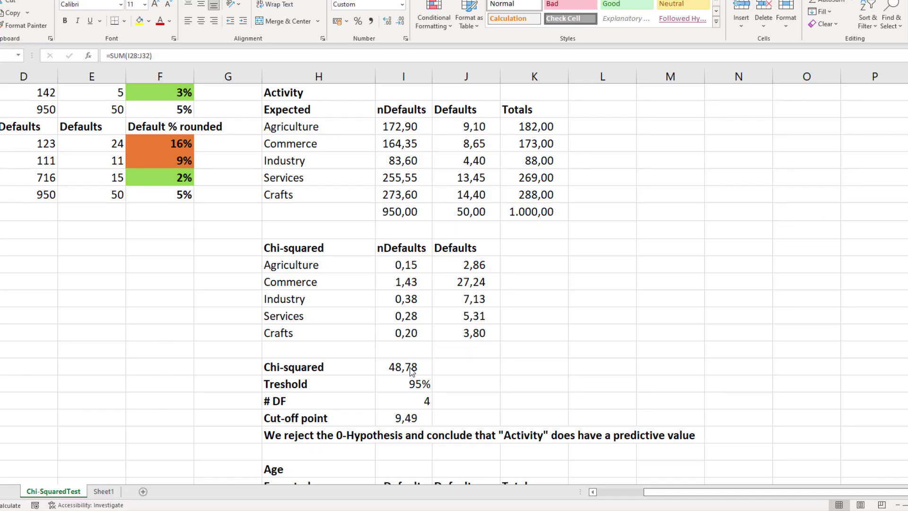
double_click(411, 371)
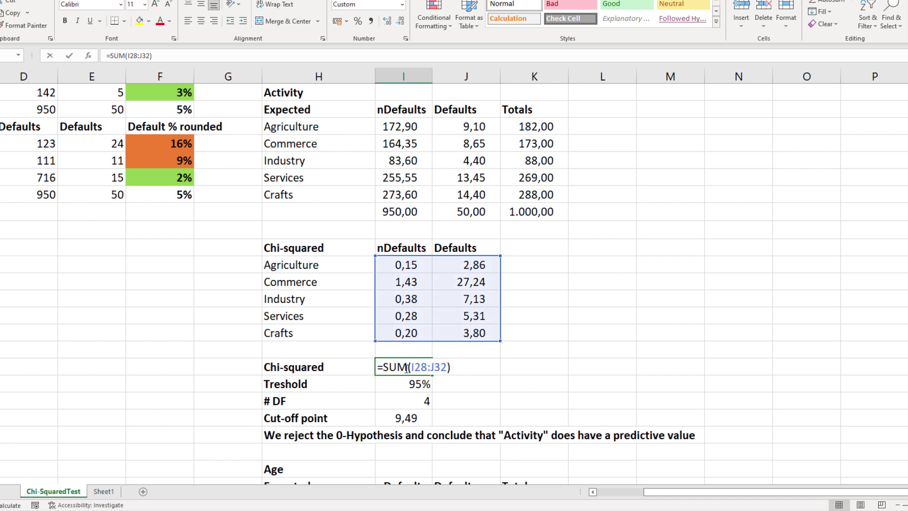
click(540, 355)
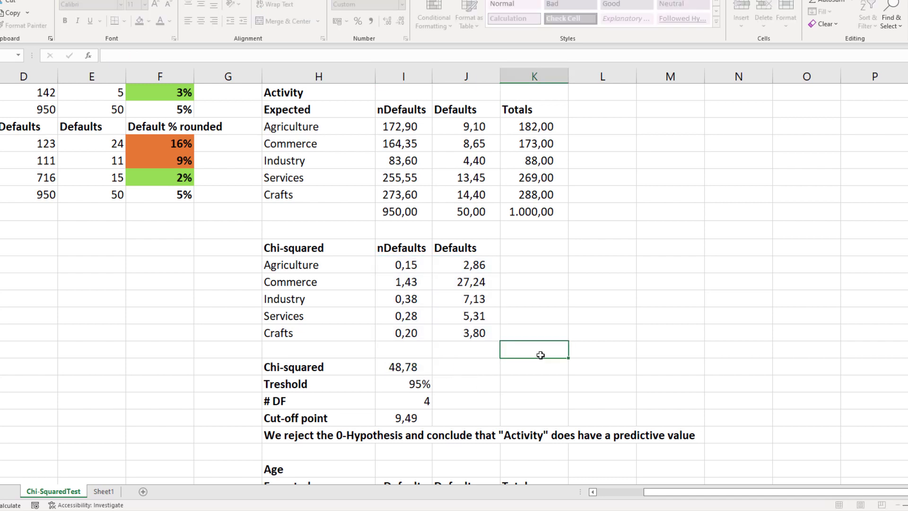
click(407, 368)
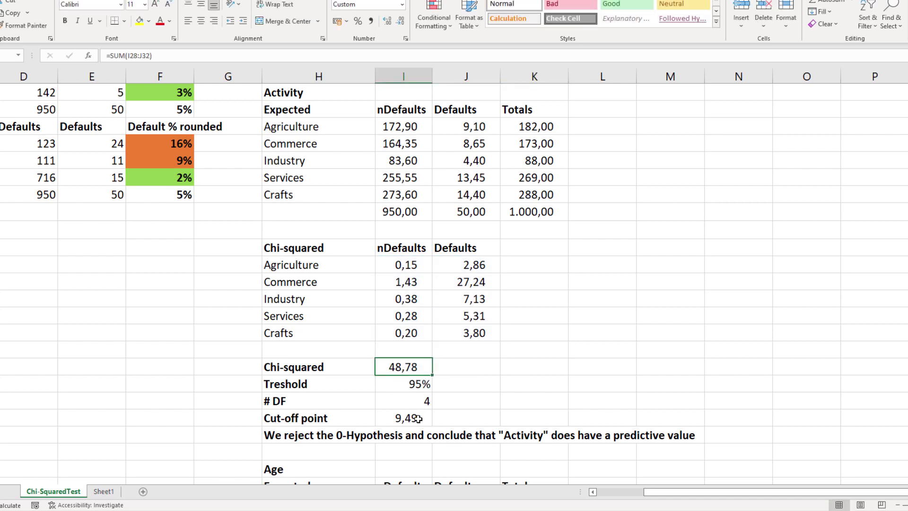
click(416, 419)
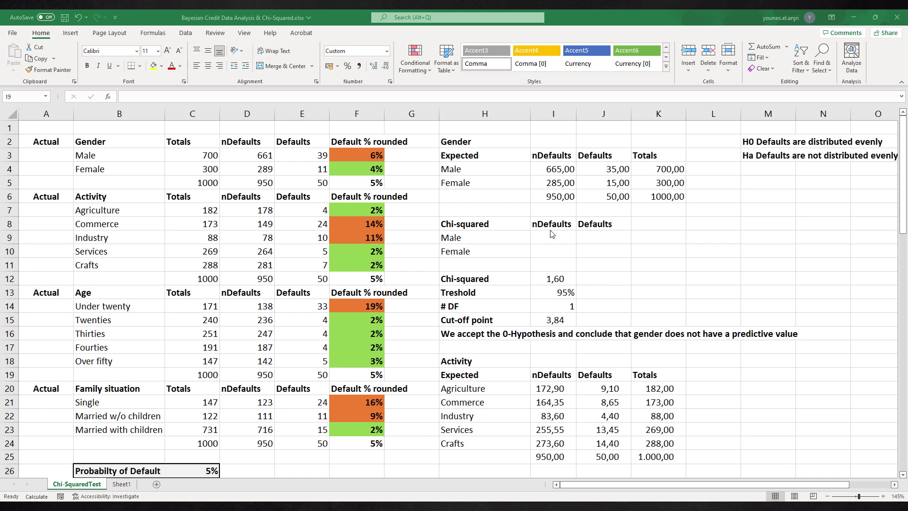
Enter the Male non-defaults contribution =(D3-I4)^2/I4 in I9, giving 0.02.
drag(553, 238, 603, 237)
text(=()
click(263, 160)
text(-)
click(553, 169)
text()^2/)
click(558, 175)
key(Return)
Enter the Male defaults contribution =(E3-J4)^2/J4 in J9, giving 0.46.
text(=()
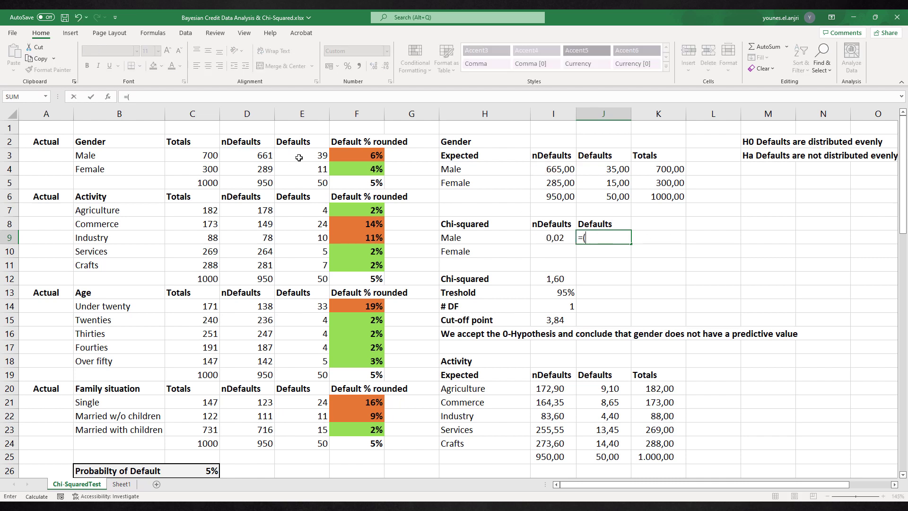
click(299, 158)
text(-)
click(602, 169)
text()^2/)
click(601, 169)
key(Return)
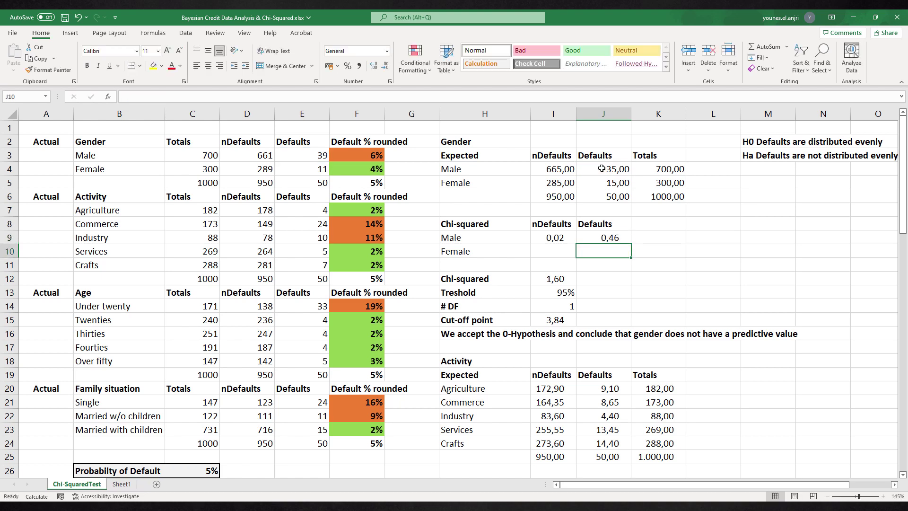
click(565, 251)
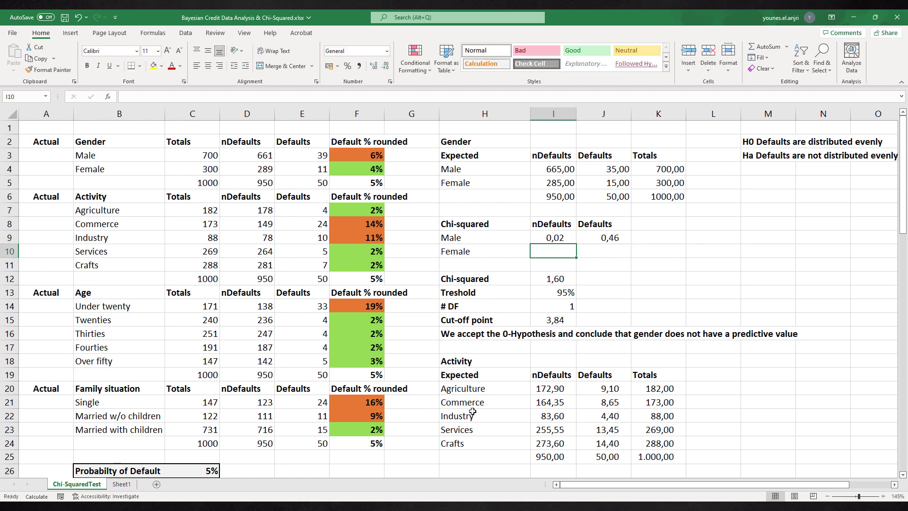